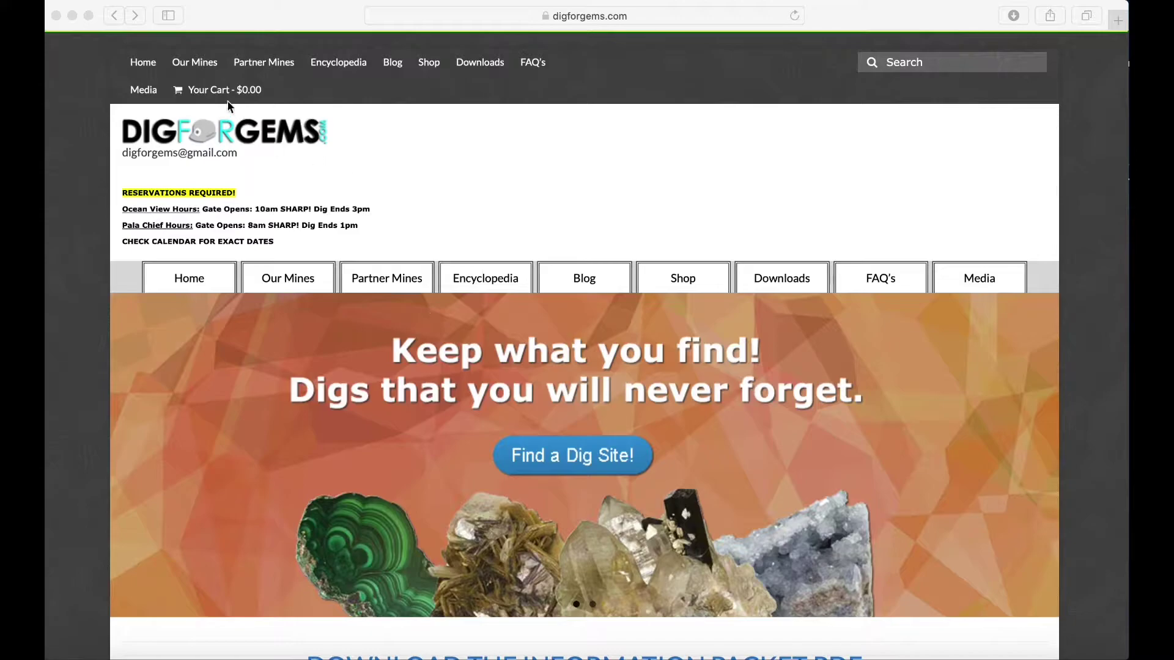
# Go to The Ocean View Mine page via Our Mines and scroll to its November 2020 booking calendar.
pyautogui.click(202, 69)
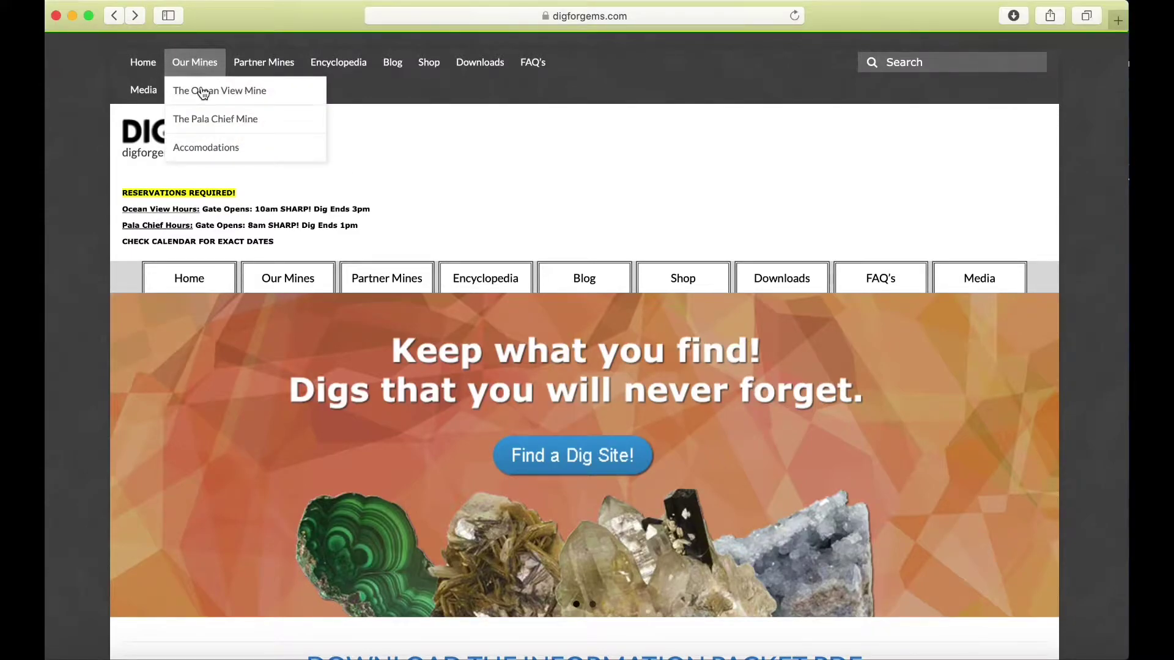
pyautogui.click(201, 88)
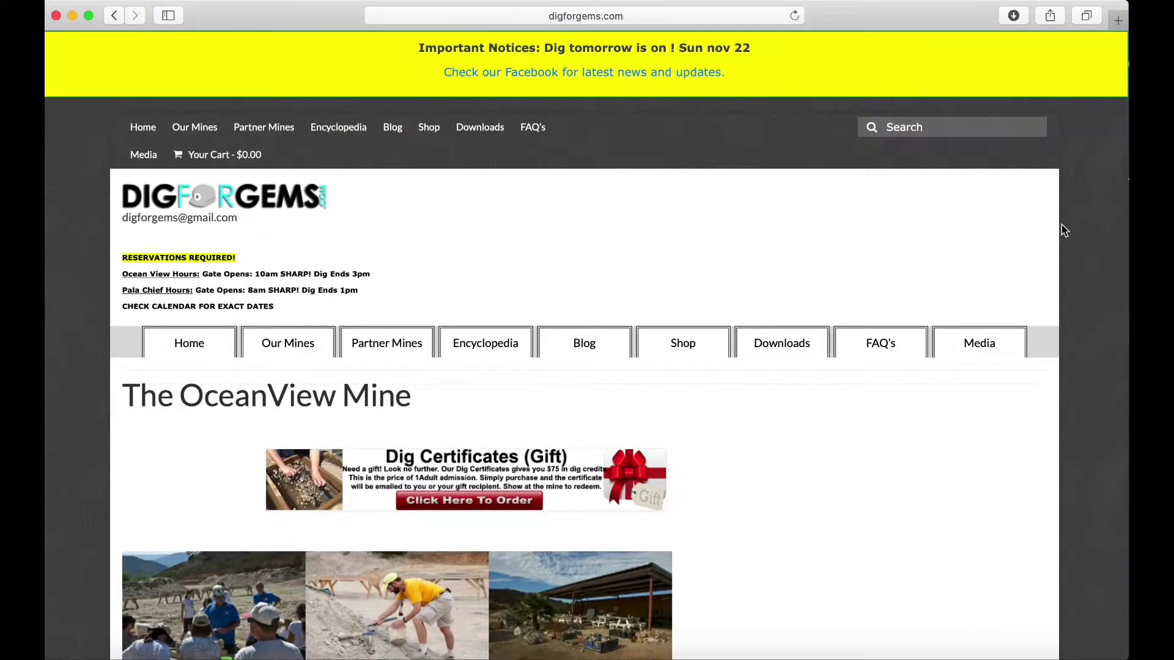
pyautogui.scroll(-5, 1065, 231)
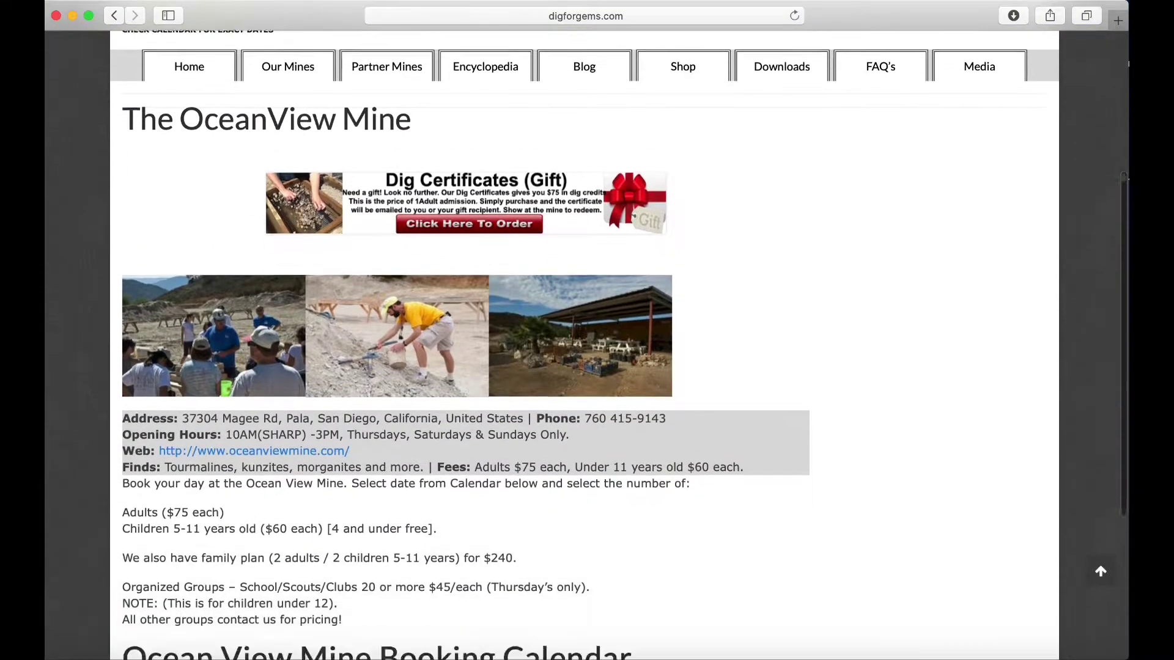
pyautogui.scroll(-5, 587, 342)
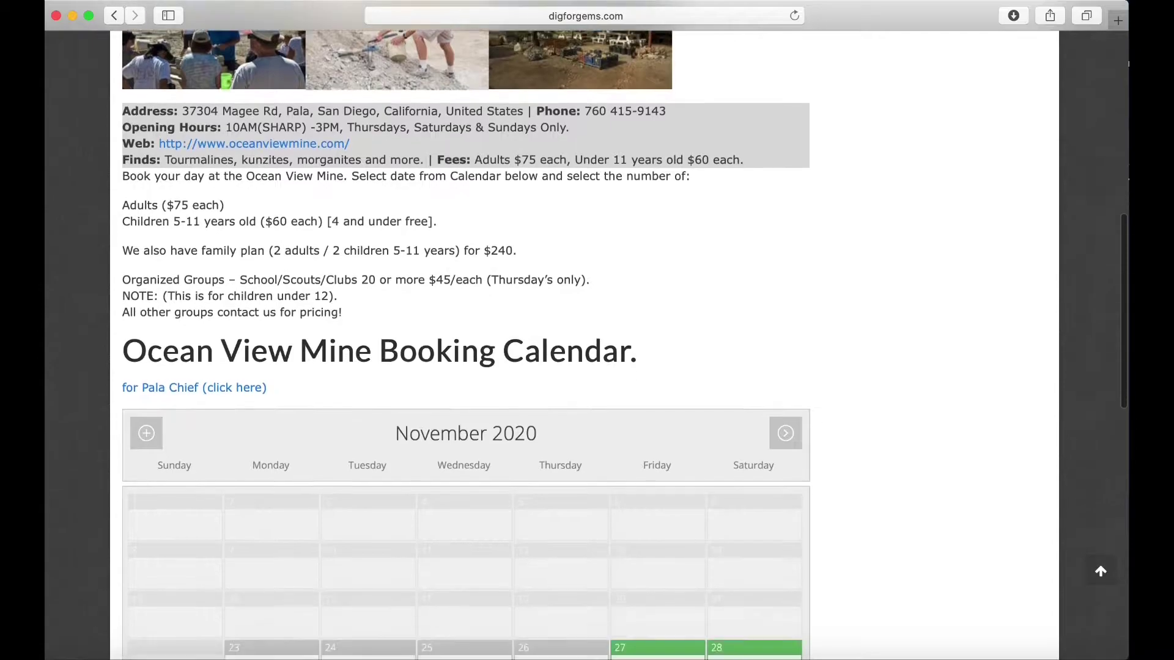
pyautogui.scroll(-5, 587, 343)
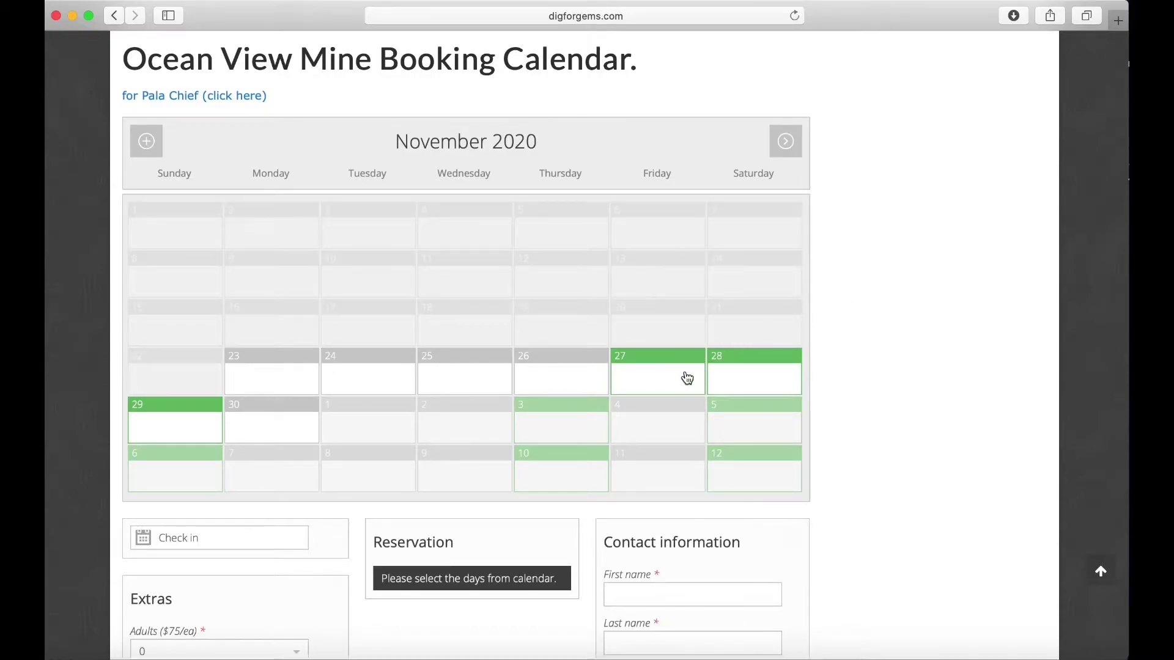
# Pick November 27, 2020 as check-in and select 1 adult (+$75) in the Adults dropdown.
pyautogui.click(667, 383)
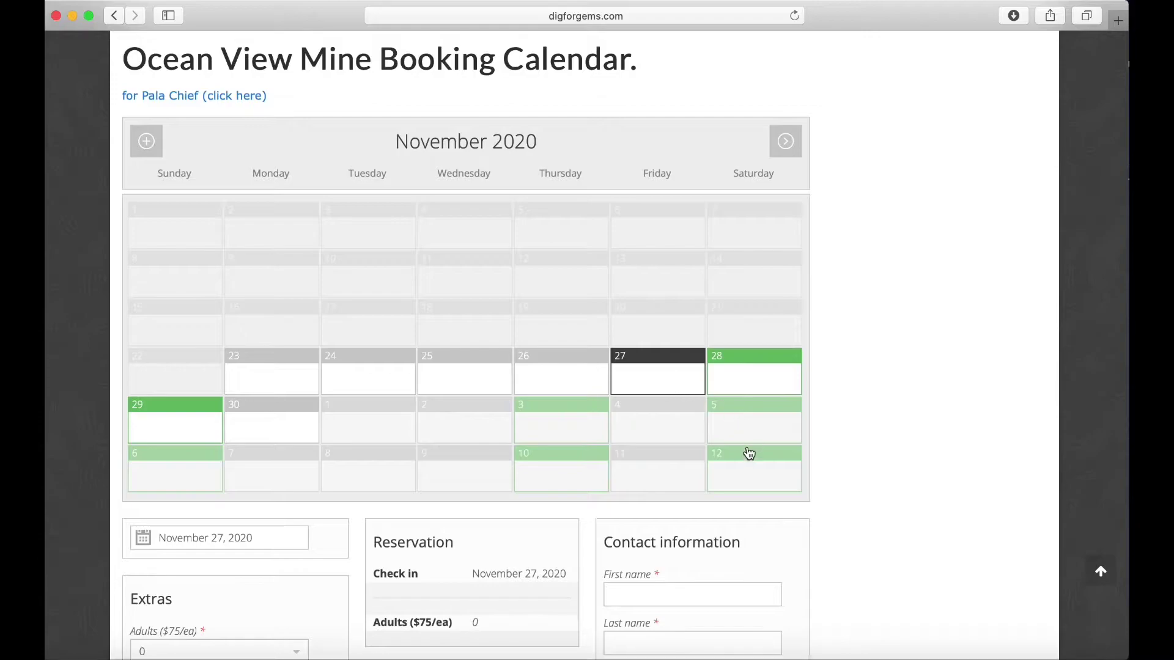
pyautogui.scroll(-3, 746, 453)
pyautogui.scroll(-4, 746, 453)
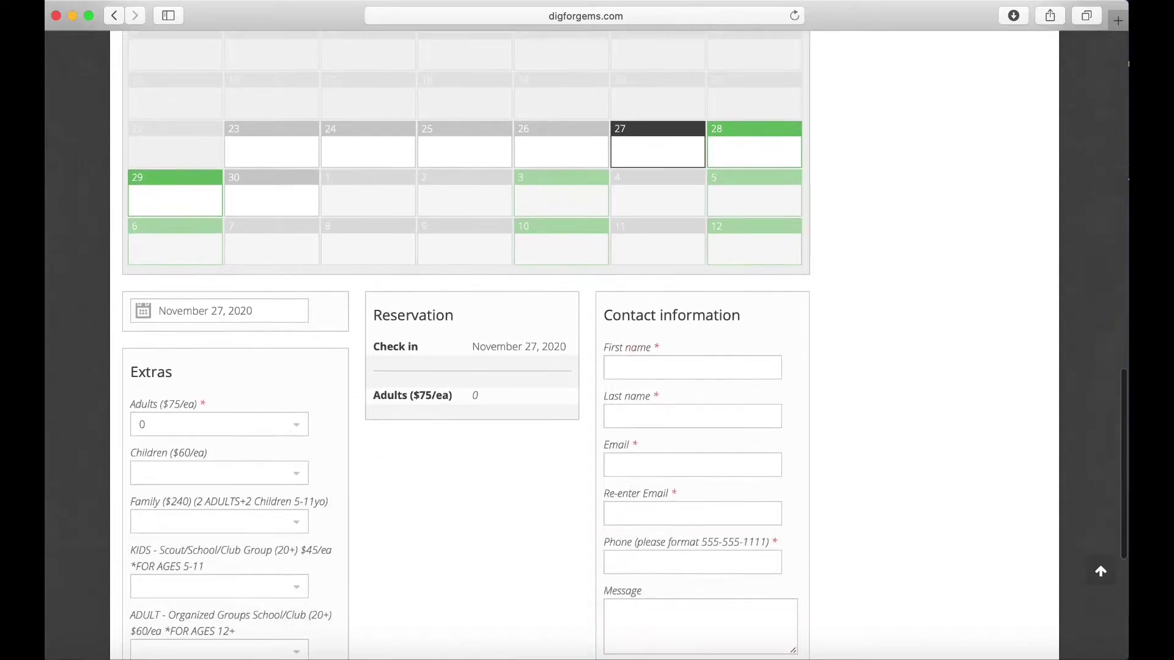
pyautogui.scroll(-1, 624, 345)
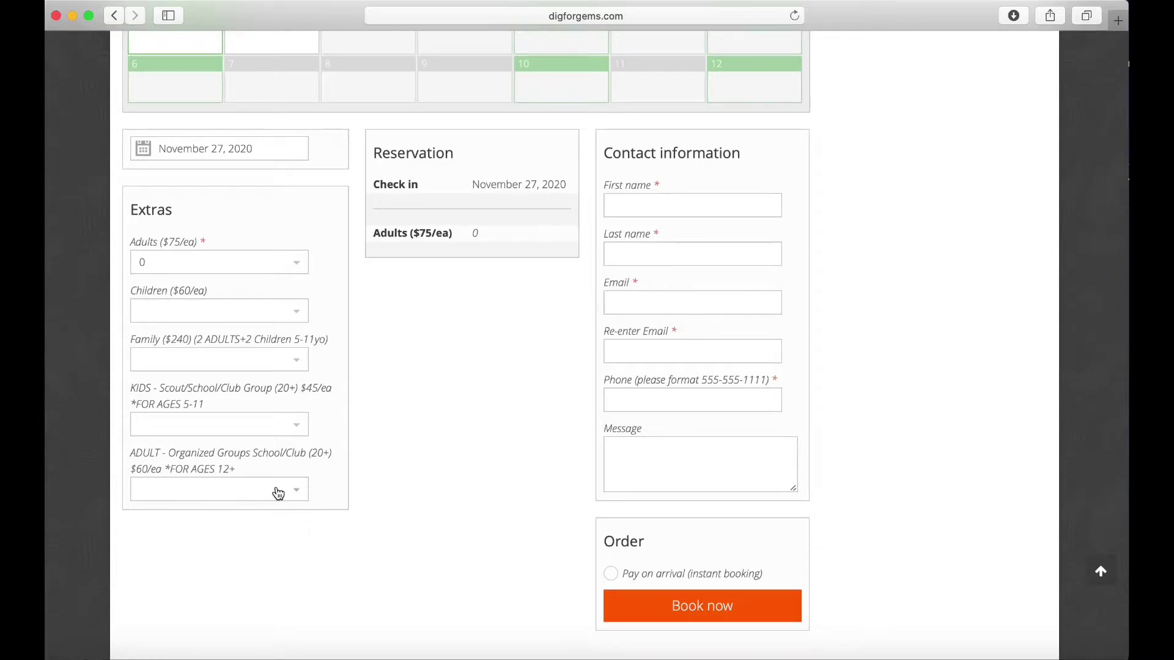
pyautogui.click(299, 268)
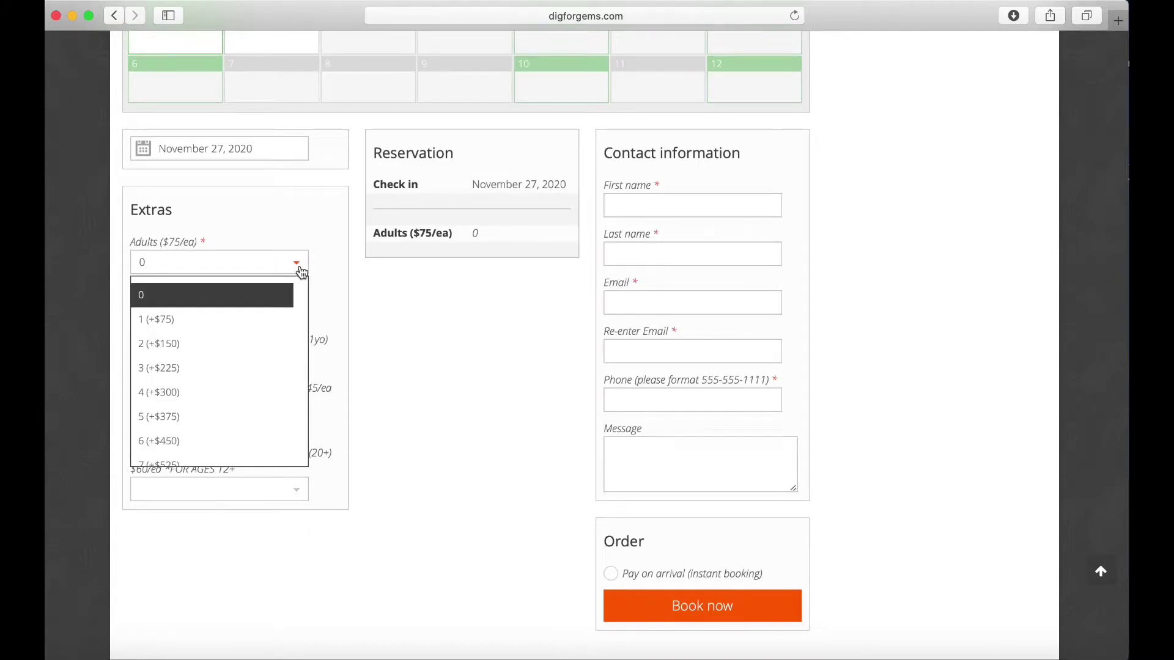
pyautogui.click(247, 319)
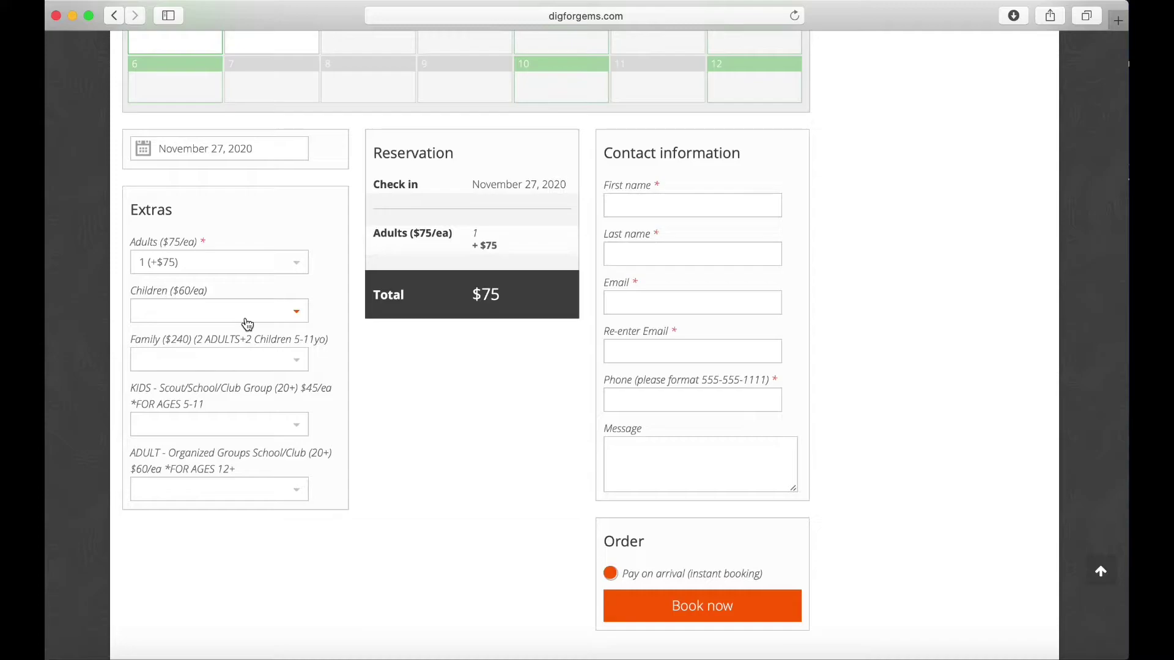
# Enter the contact's first name, last name and e-mail address, fixing a typo along the way.
pyautogui.click(666, 202)
pyautogui.write('Steve')
pyautogui.click(666, 254)
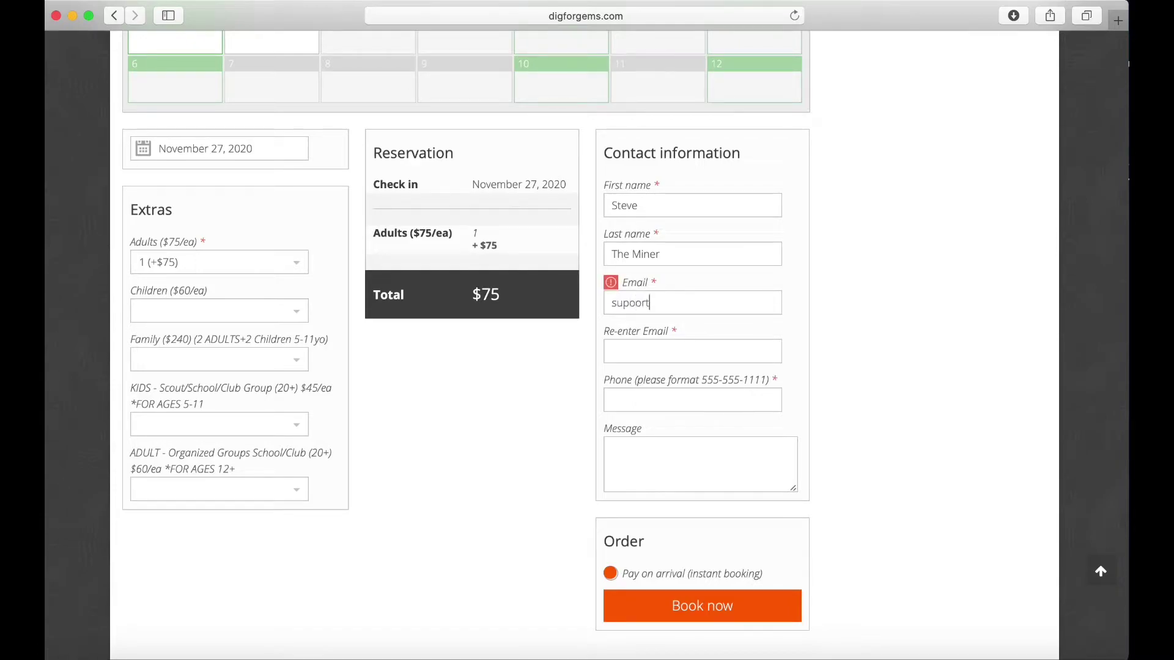
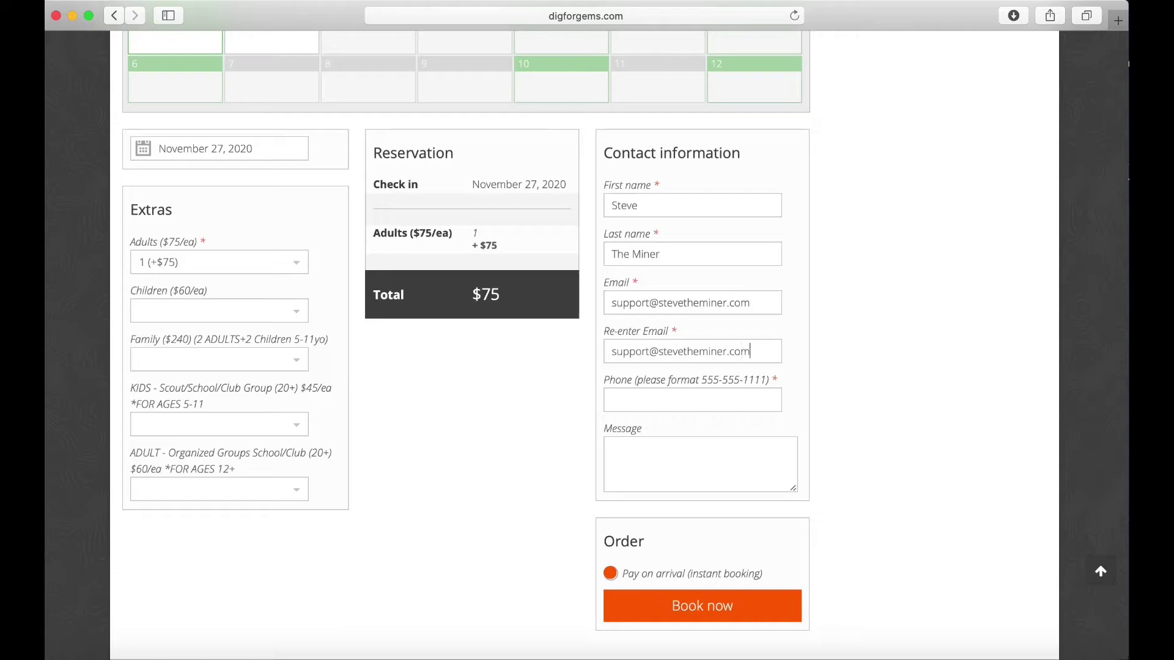
# Fill in the contact's phone number and the message 'See you on the mountain!'.
pyautogui.press('Tab')
pyautogui.write('99')
pyautogui.write('9-999')
pyautogui.write('-999')
pyautogui.write('See you o')
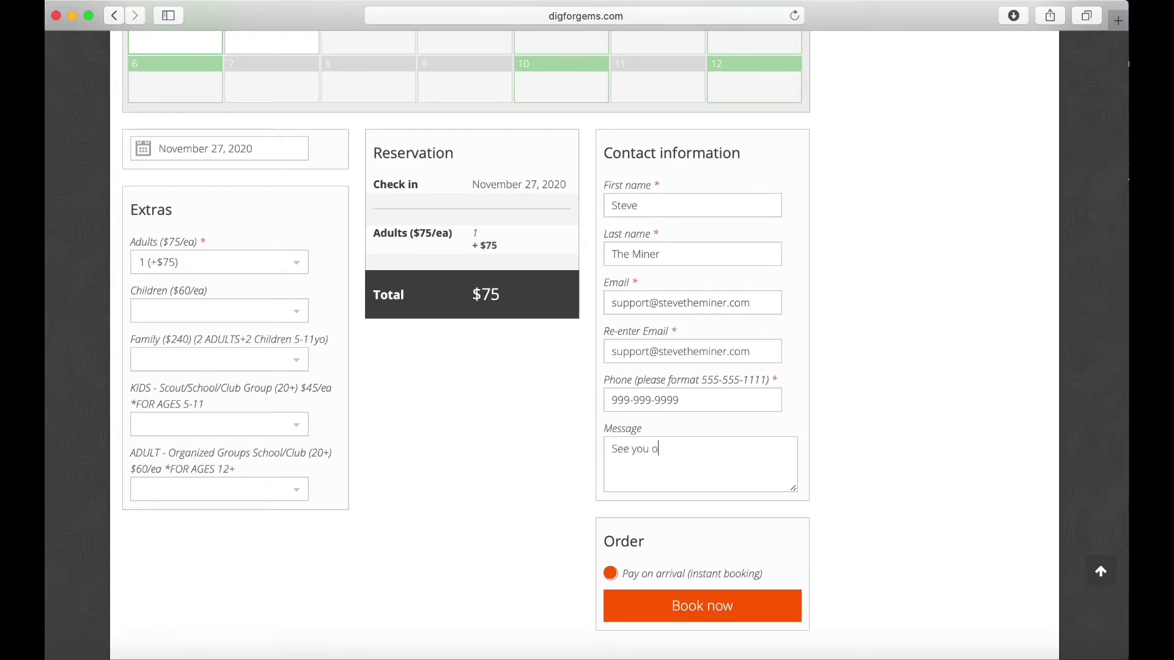
pyautogui.write('n the nm')
pyautogui.press('BackSpace')
pyautogui.press('BackSpace')
pyautogui.write('mo')
pyautogui.scroll(-5, 906, 417)
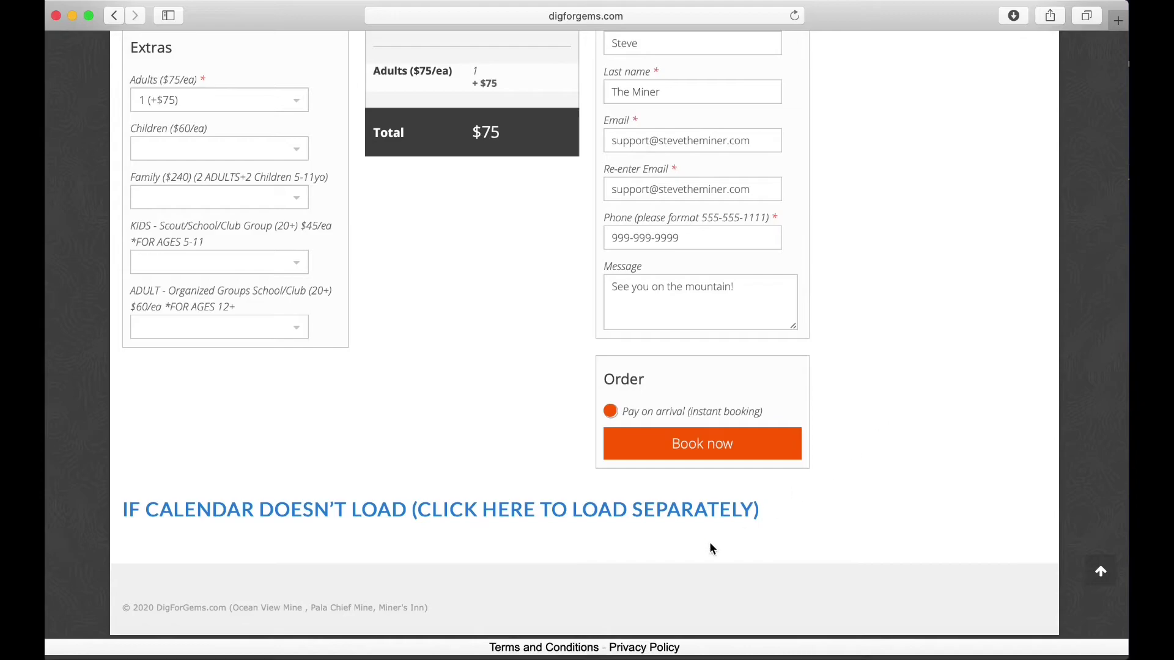
# Submit the Ocean View Mine reservation with Book now.
pyautogui.click(723, 444)
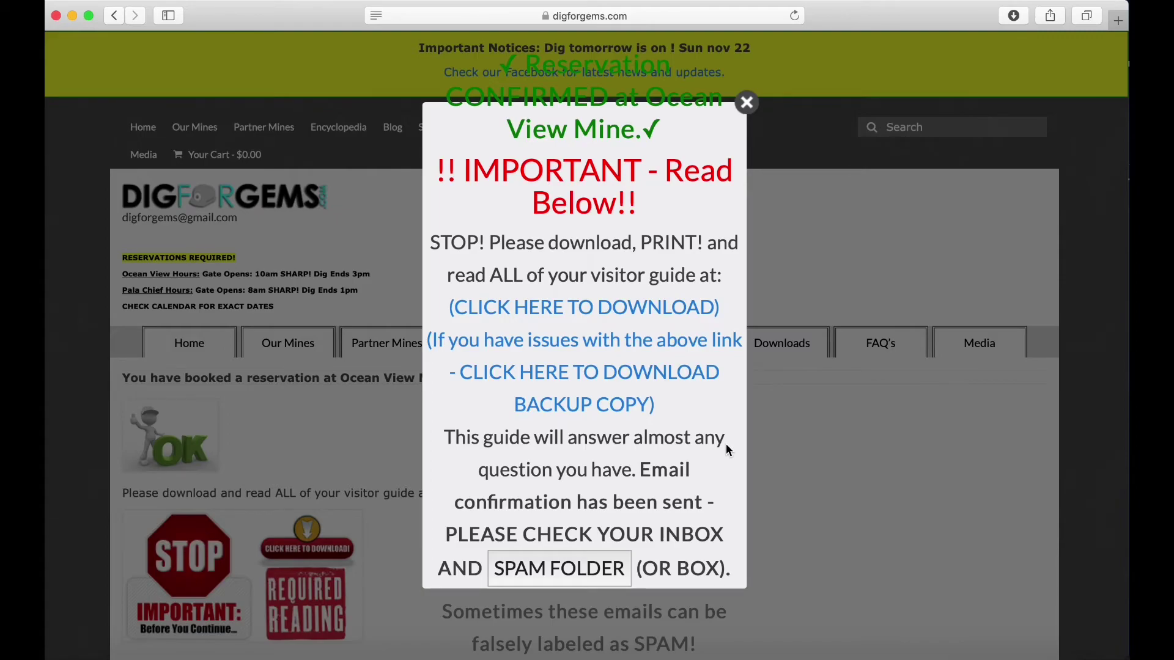
# Dismiss the confirmation popup and highlight the 'You have booked a reservation' heading.
pyautogui.click(748, 102)
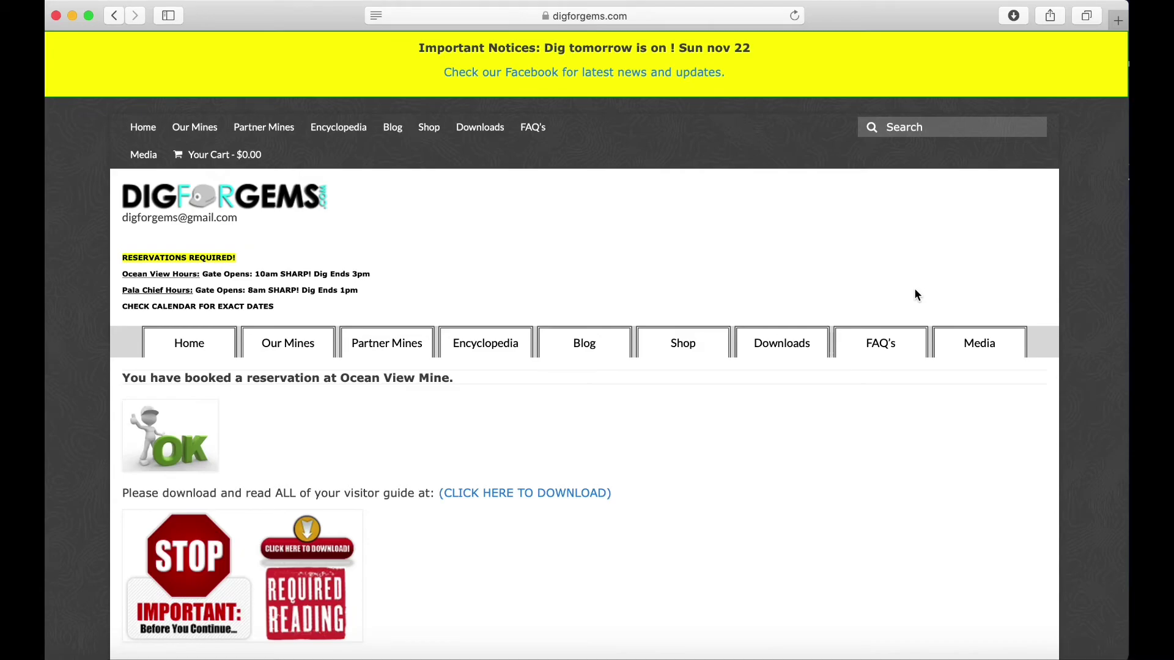
pyautogui.scroll(-5, 918, 296)
pyautogui.scroll(-2, 908, 278)
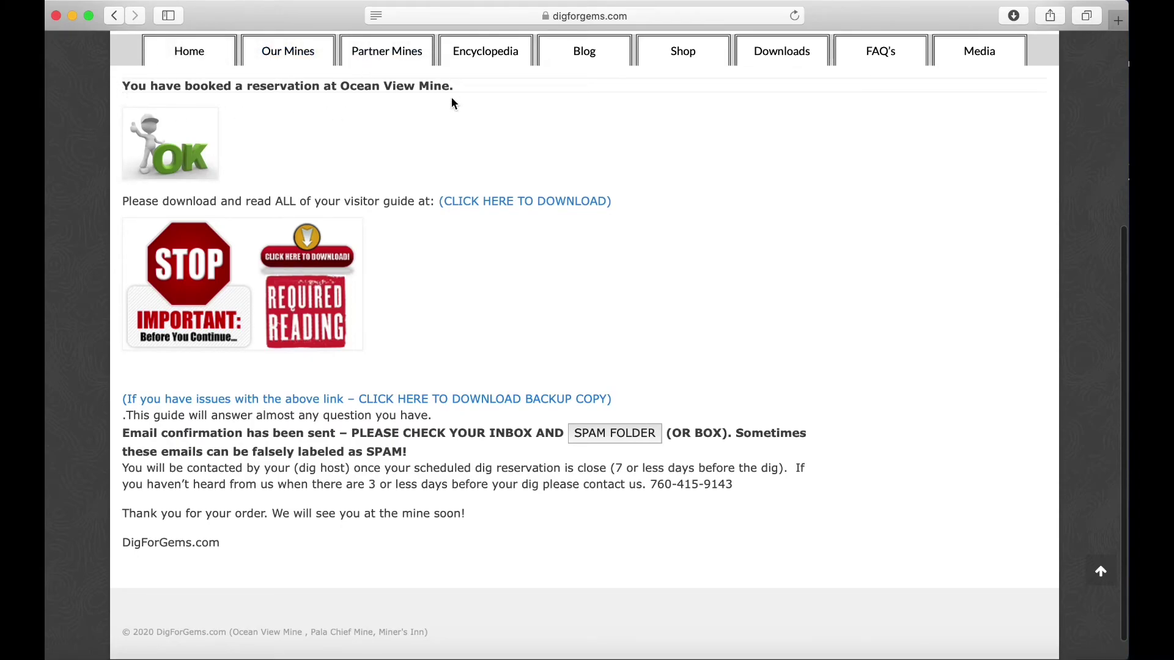
pyautogui.tripleClick(326, 86)
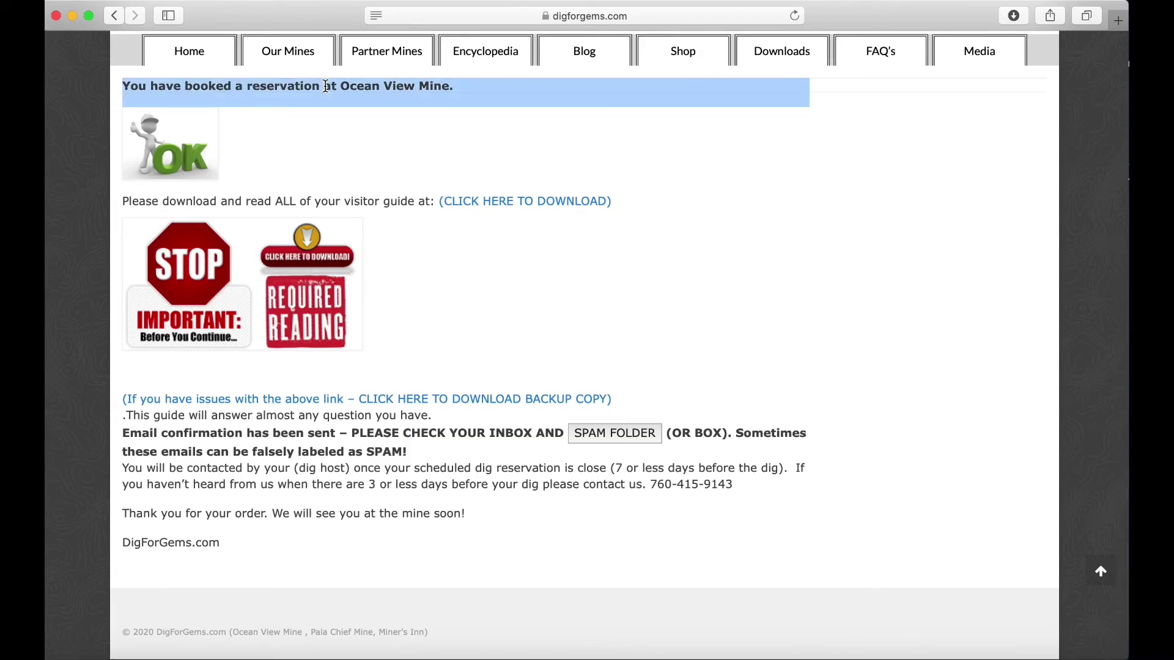